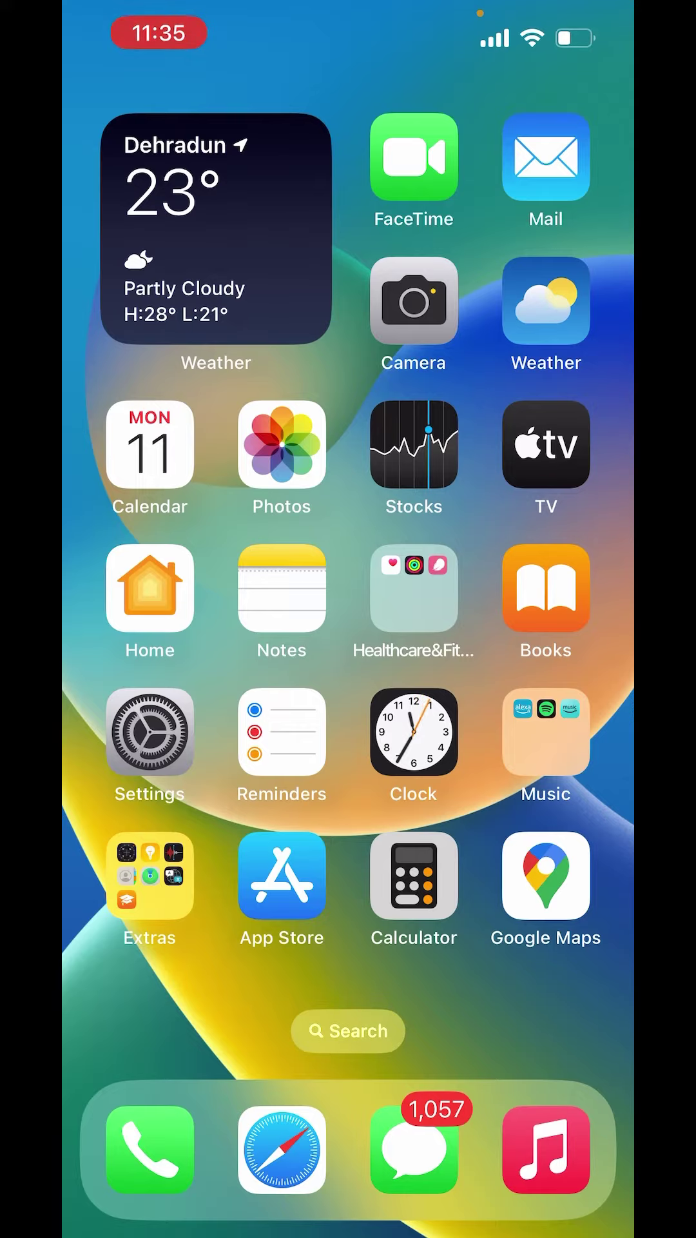
Step: Open Safari's Advanced settings page, showing JavaScript, Web Inspector and Remote Automation
{"action": "left_click", "coordinate": [150, 733]}
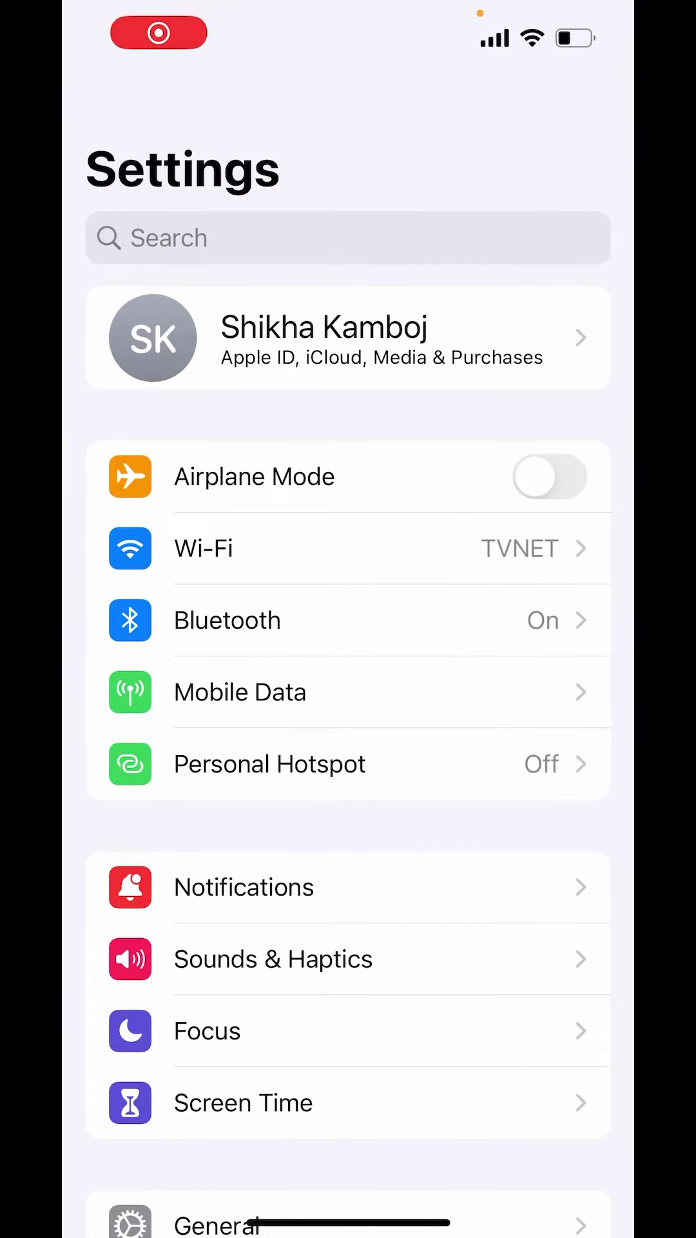
{"action": "scroll", "coordinate": [349, 677], "scroll_direction": "down", "scroll_amount": 10}
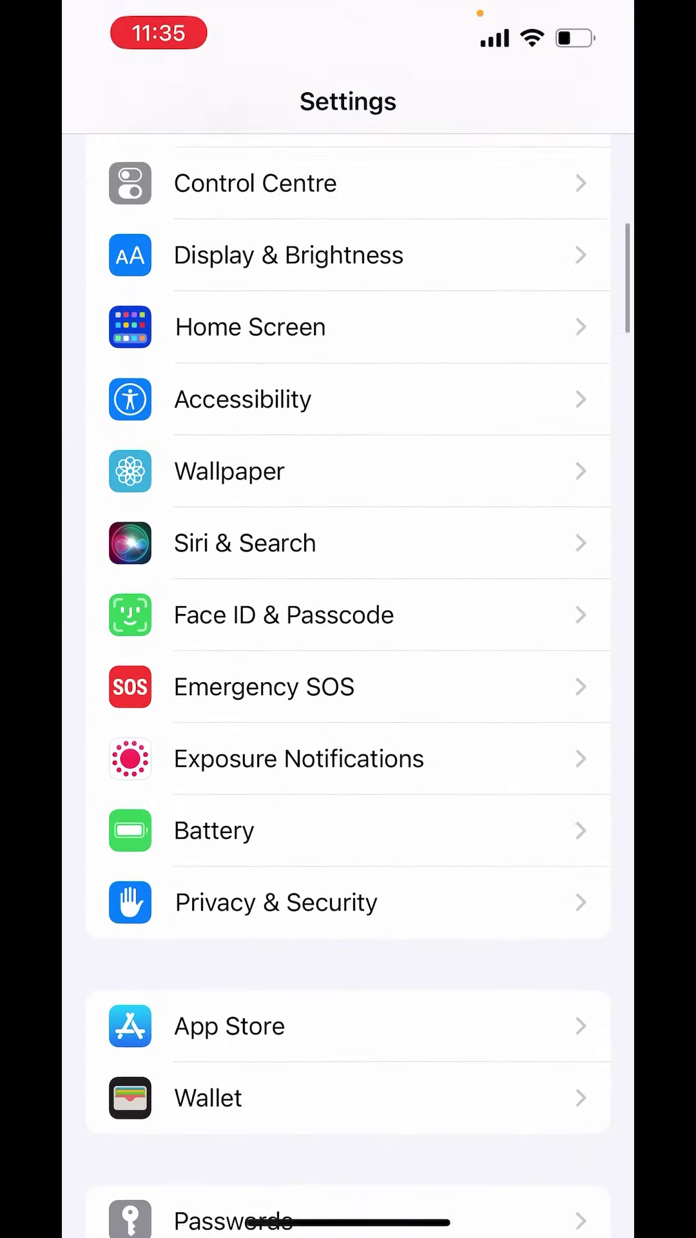
{"action": "scroll", "coordinate": [348, 677], "scroll_direction": "down", "scroll_amount": 10}
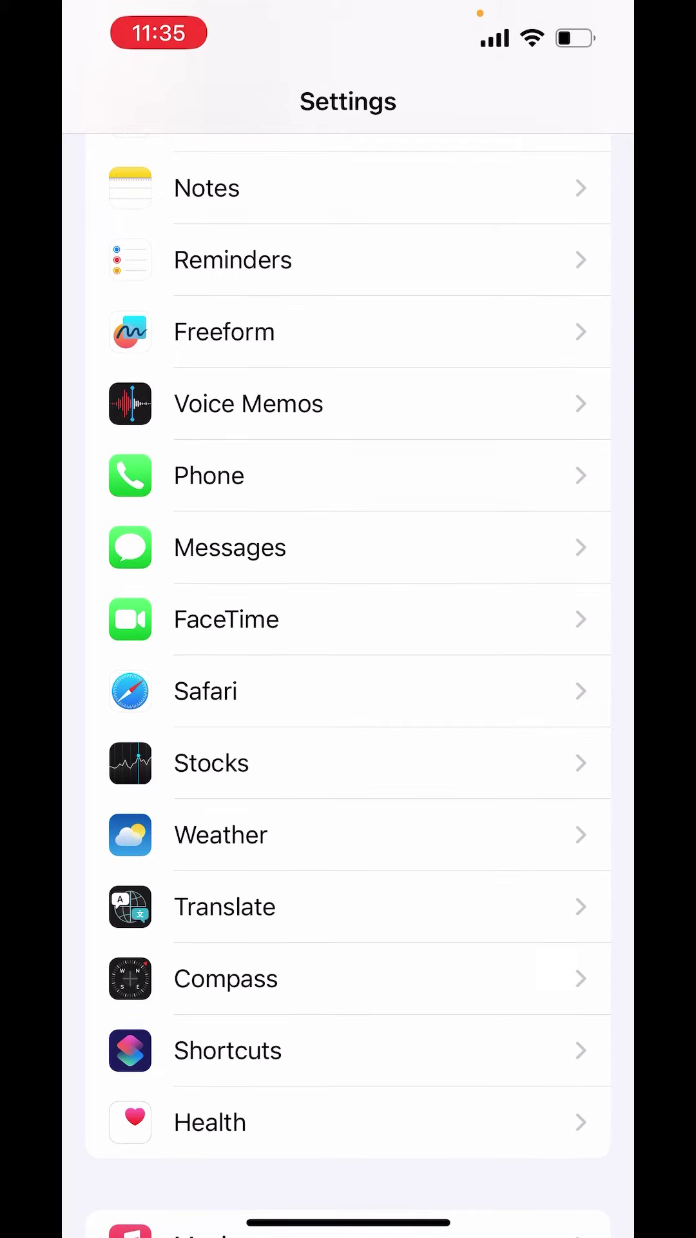
{"action": "left_click", "coordinate": [349, 691]}
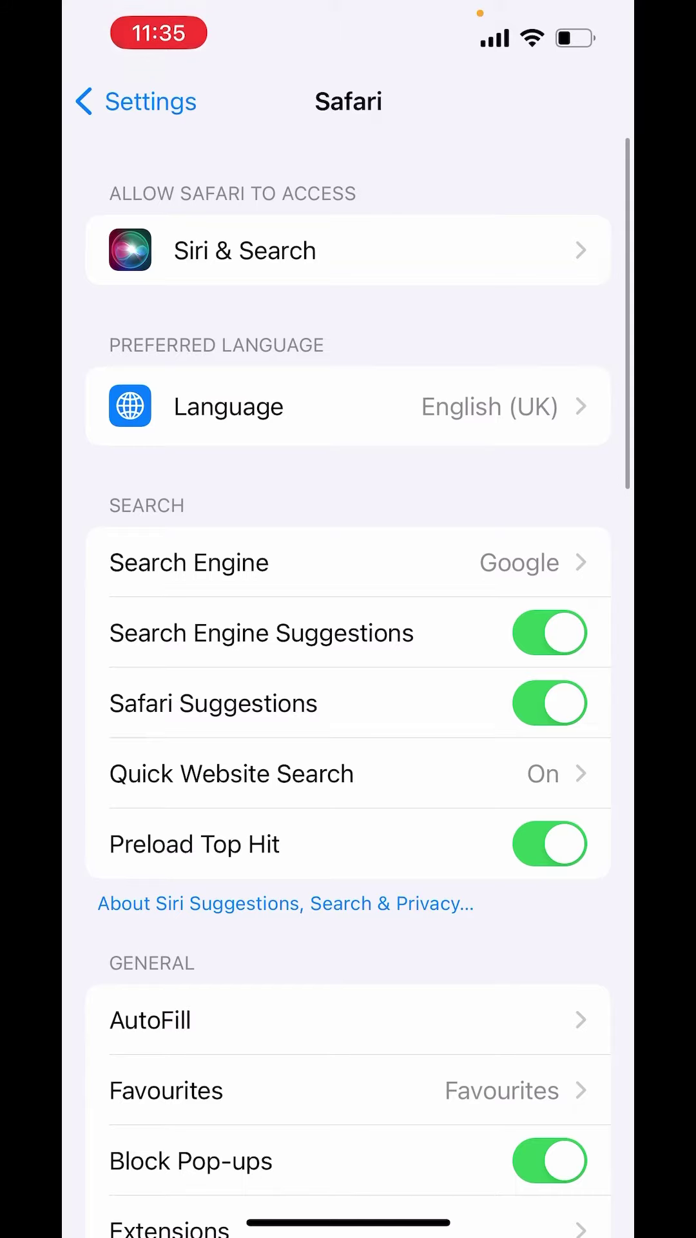
{"action": "scroll", "coordinate": [348, 677], "scroll_direction": "down", "scroll_amount": 15}
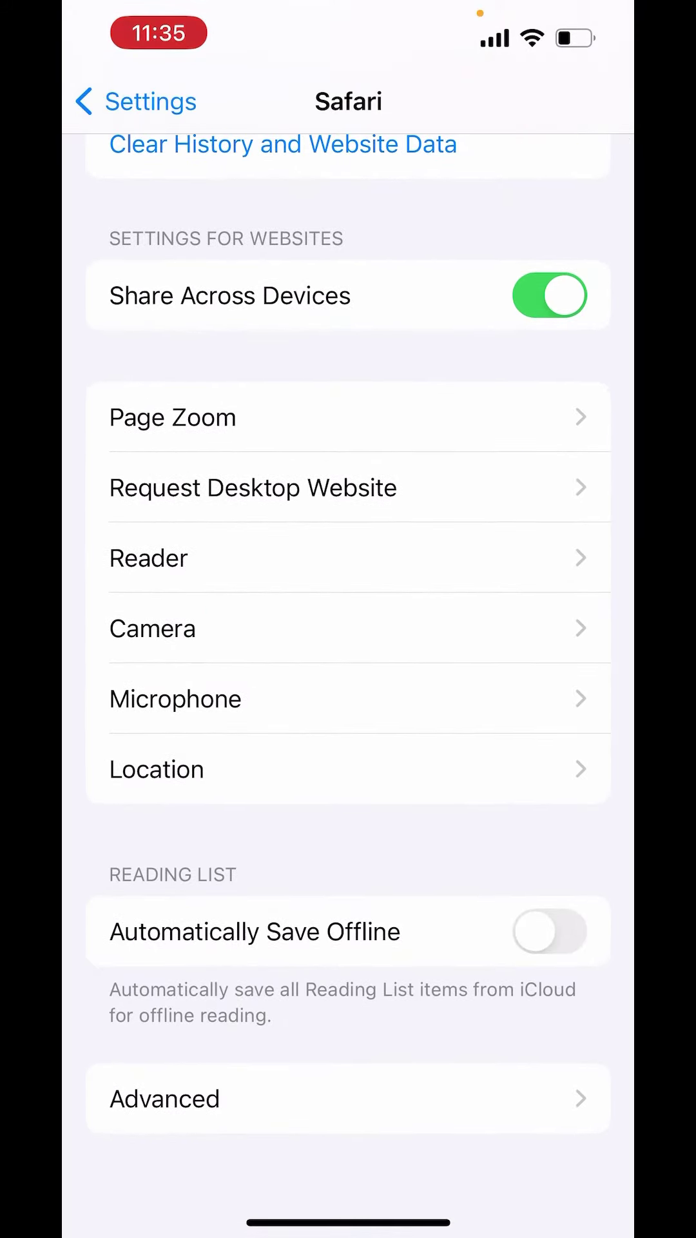
{"action": "left_click", "coordinate": [349, 1099]}
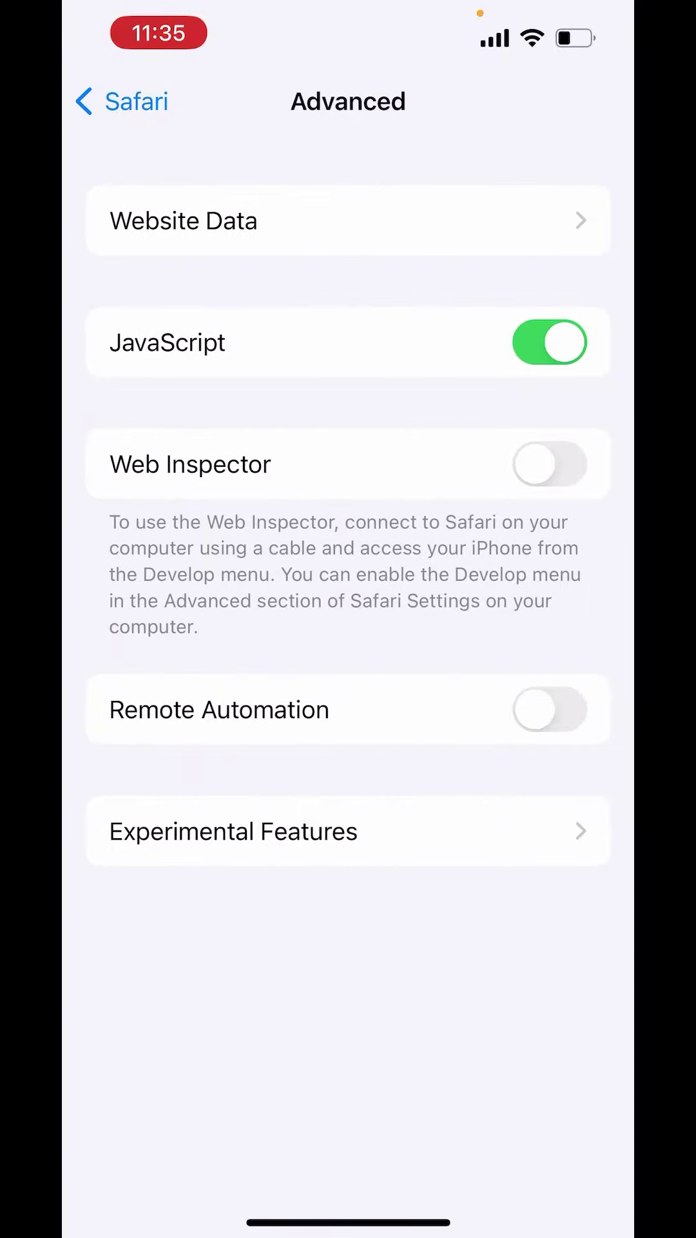
Step: Open Safari's Website Data list, showing 581 MB of stored site data
{"action": "left_click", "coordinate": [348, 221]}
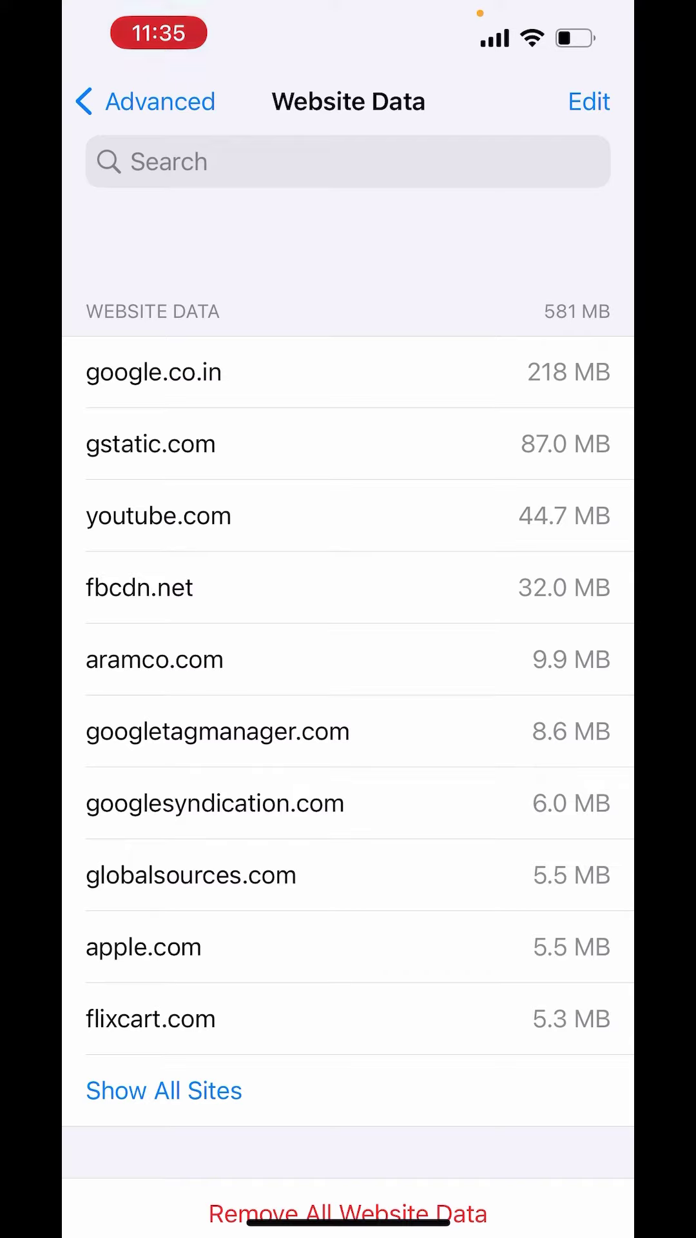
Step: In edit mode, delete the google.co.in and gstatic.com entries, leaving 276 MB
{"action": "left_click", "coordinate": [589, 102]}
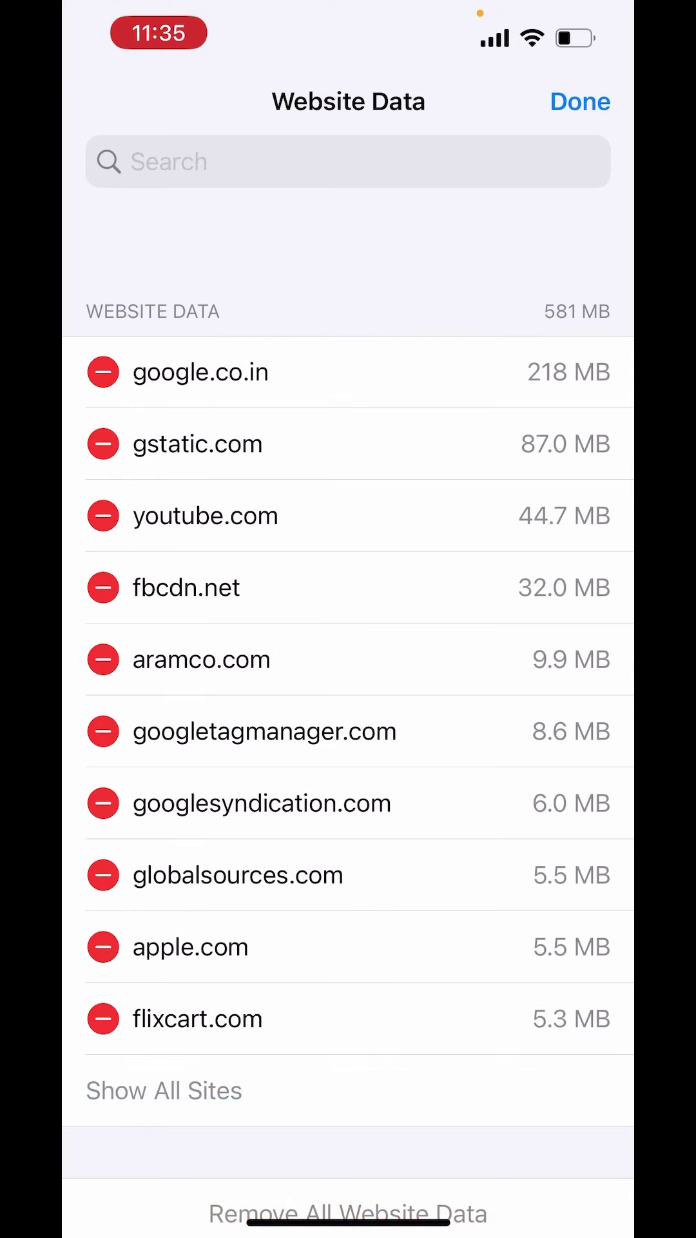
{"action": "left_click", "coordinate": [103, 372]}
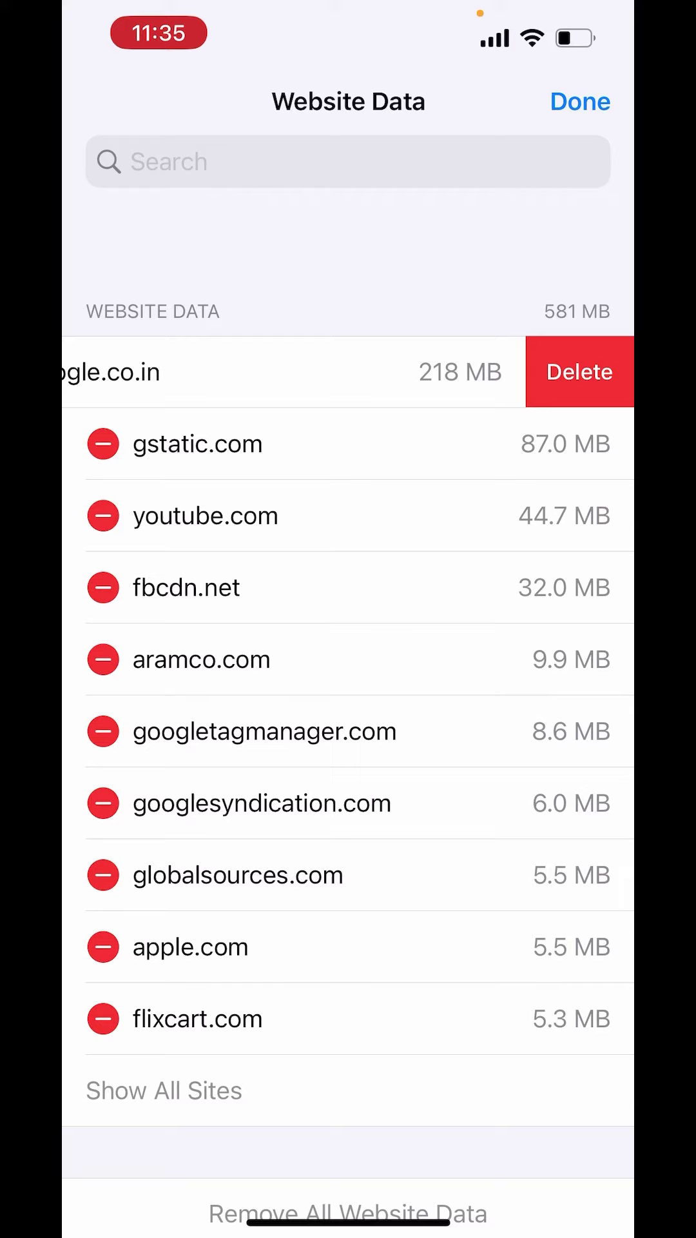
{"action": "left_click", "coordinate": [291, 372]}
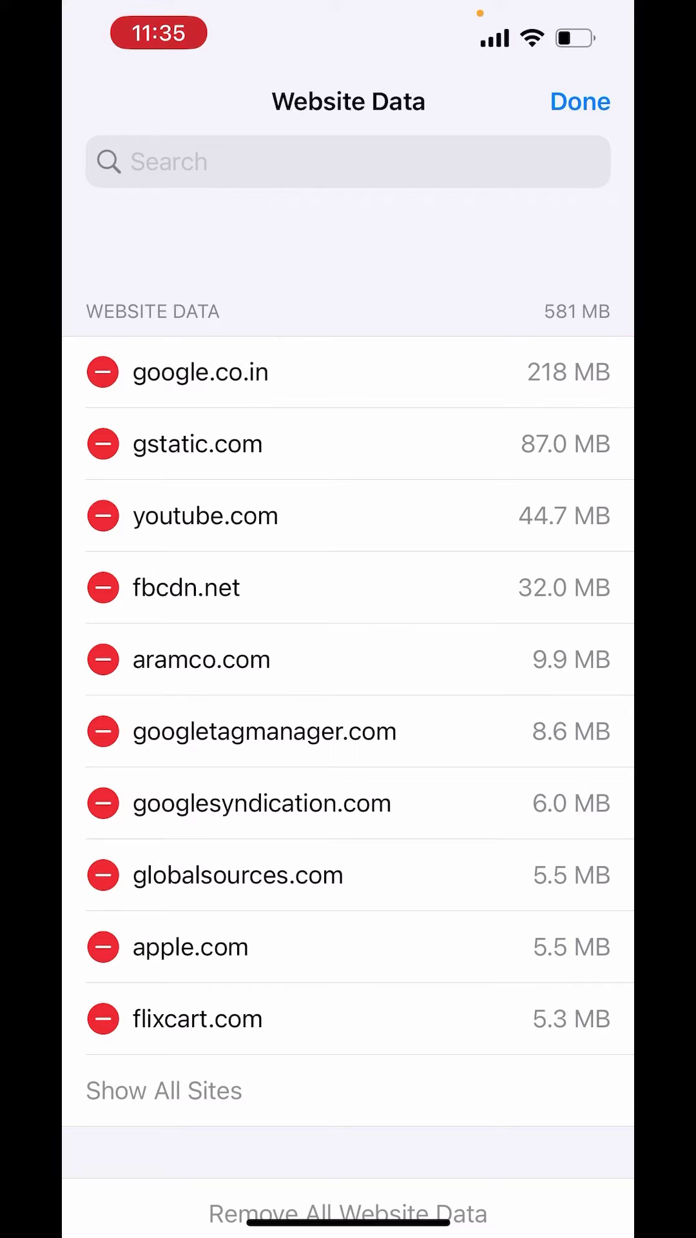
{"action": "left_click", "coordinate": [103, 373]}
{"action": "left_click", "coordinate": [580, 372]}
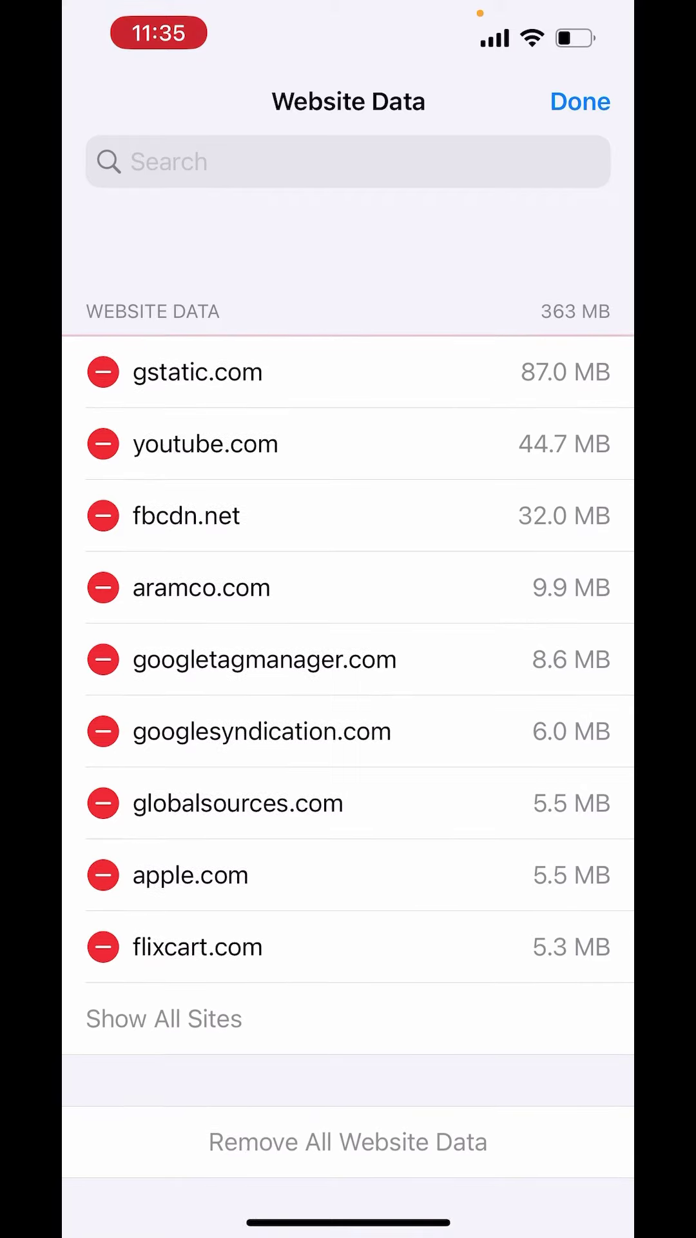
{"action": "left_click", "coordinate": [102, 372]}
{"action": "left_click", "coordinate": [599, 372]}
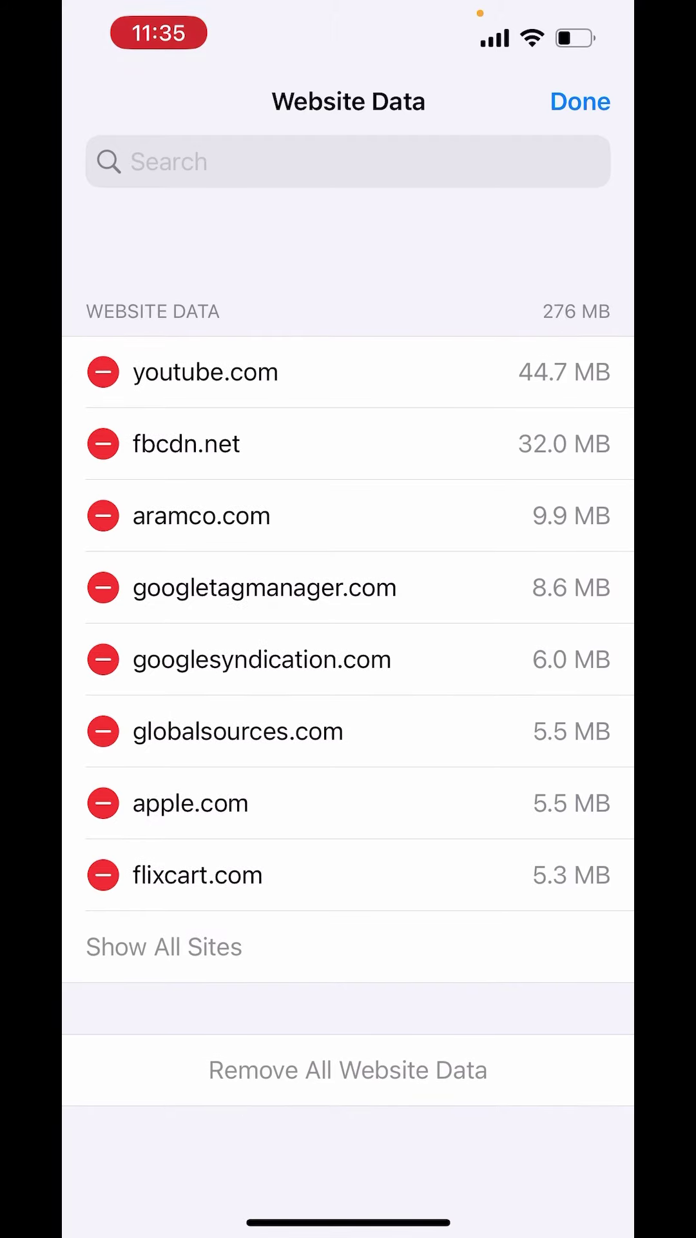
Step: Confirm Remove Now to wipe all remaining website data, then go back to Advanced
{"action": "left_click", "coordinate": [580, 101]}
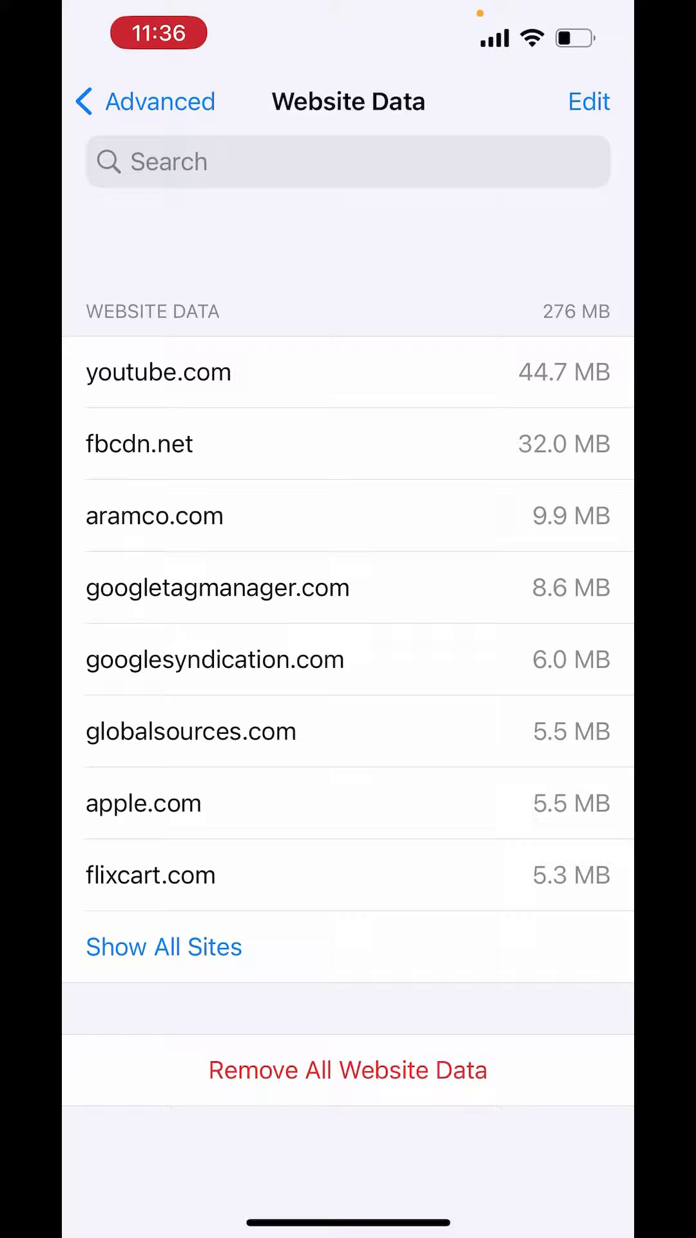
{"action": "left_click", "coordinate": [348, 1069]}
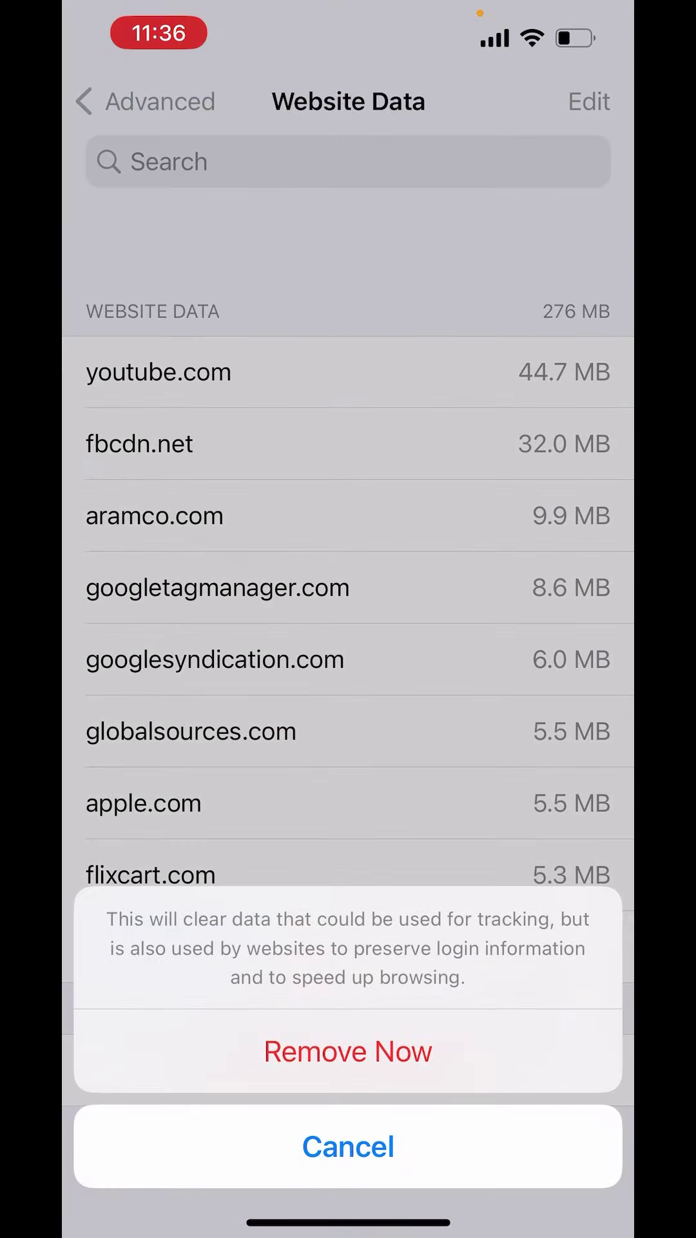
{"action": "left_click", "coordinate": [348, 1145]}
{"action": "left_click", "coordinate": [146, 101]}
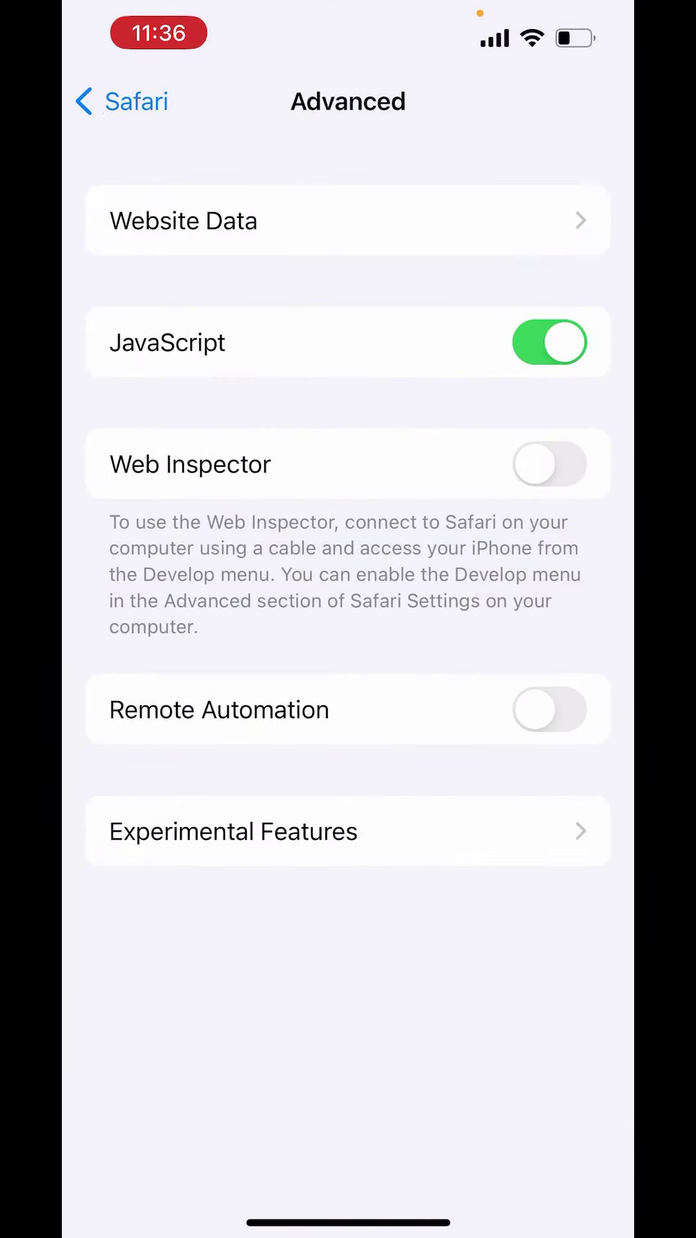